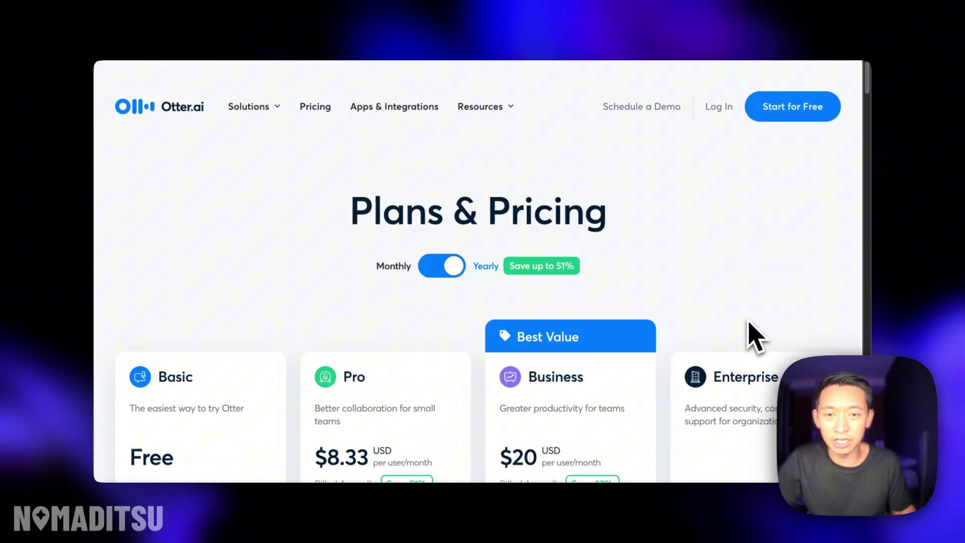
- Scroll through the Otter.ai Plans & Pricing cards to compare the plans
scroll(749, 323, down, 2)
scroll(749, 322, up, 2)
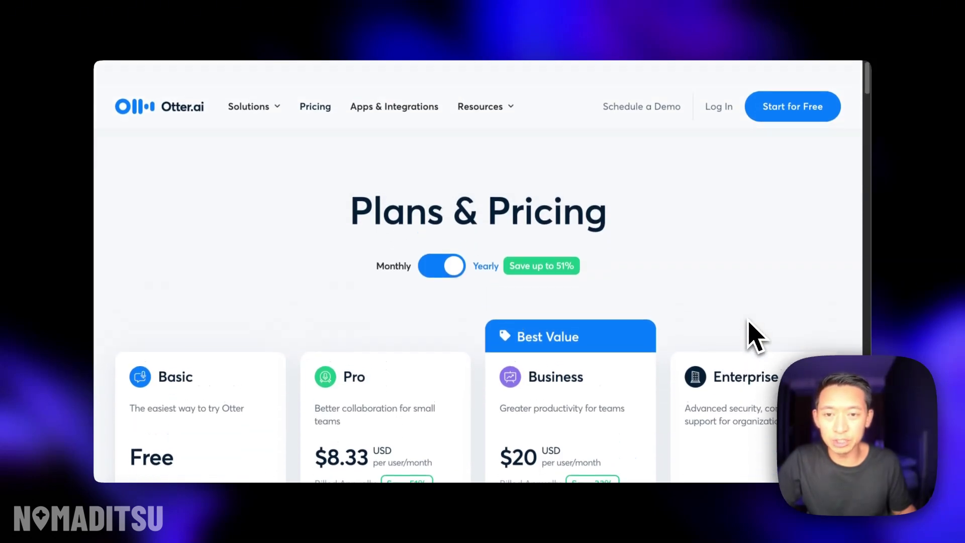
scroll(756, 336, down, 3)
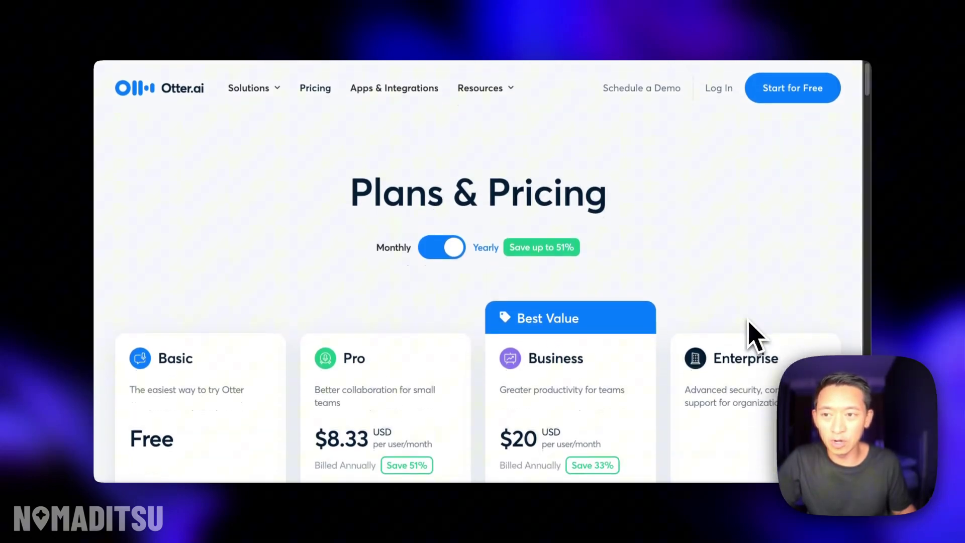
scroll(756, 335, down, 4)
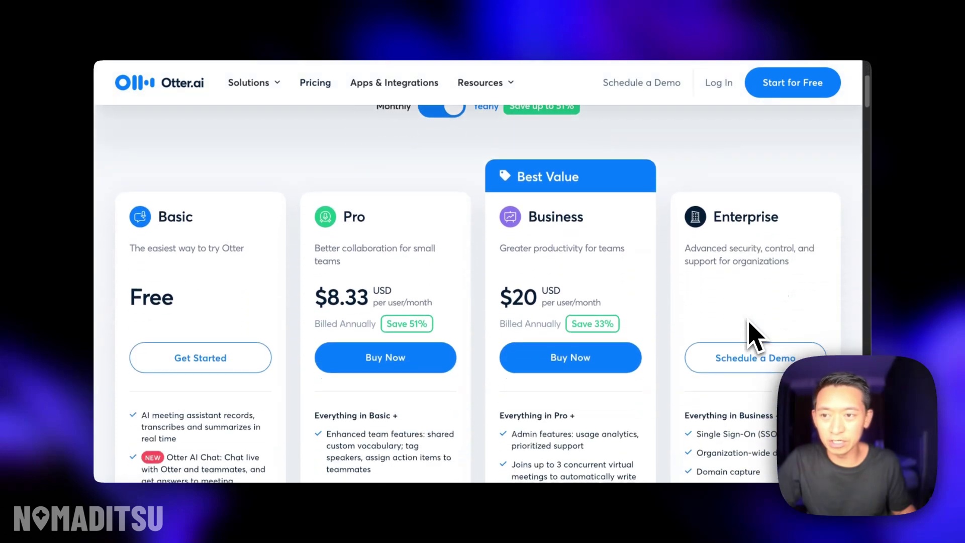
scroll(753, 336, down, 2)
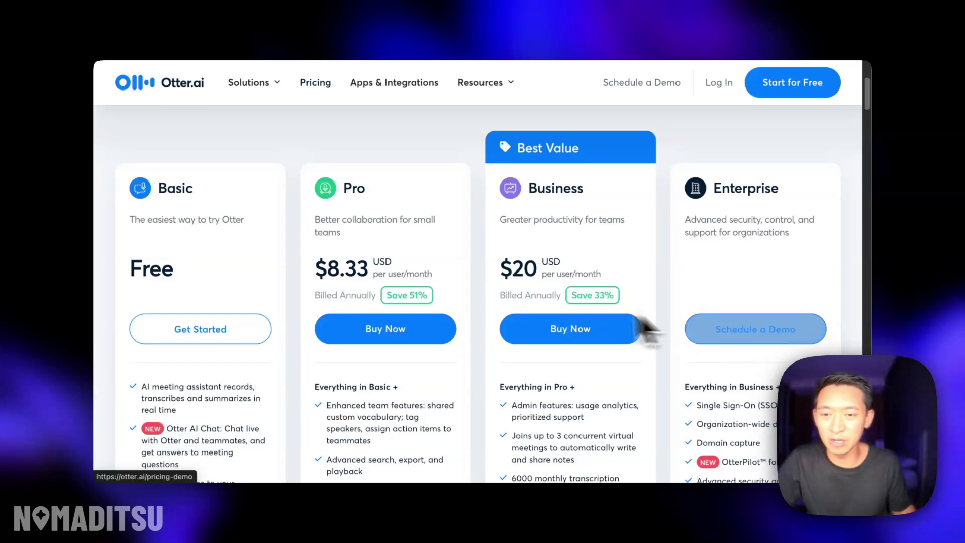
scroll(437, 259, down, 5)
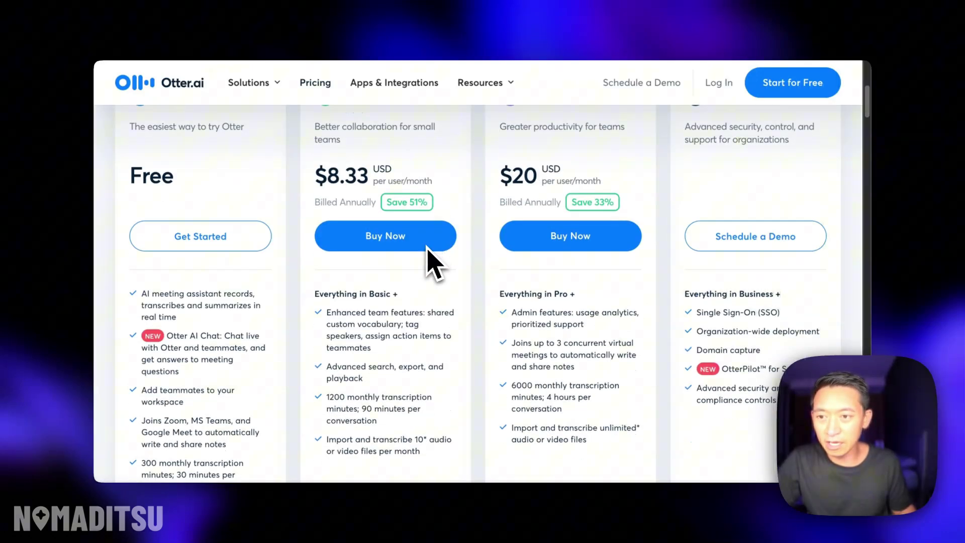
scroll(260, 322, up, 9)
scroll(258, 323, down, 8)
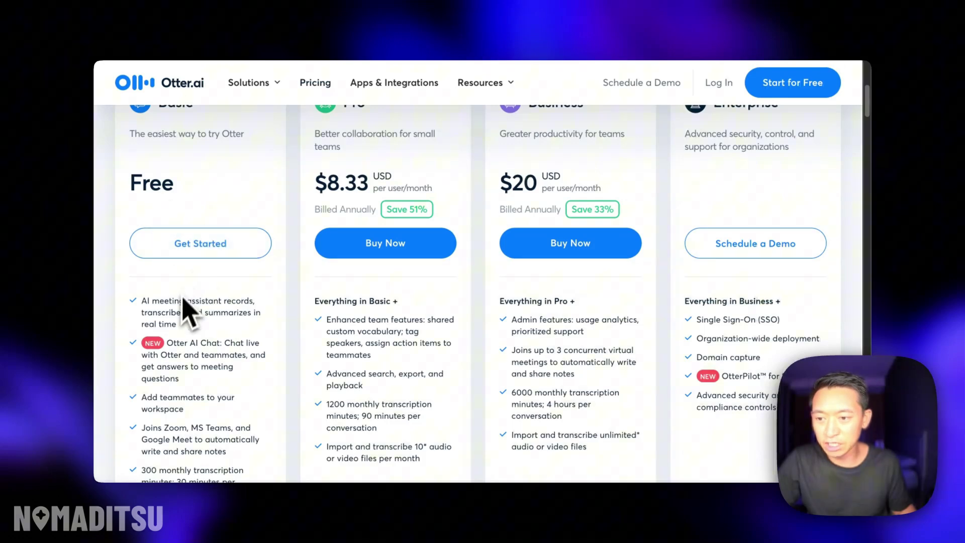
scroll(243, 329, down, 3)
scroll(308, 243, up, 15)
scroll(312, 244, down, 15)
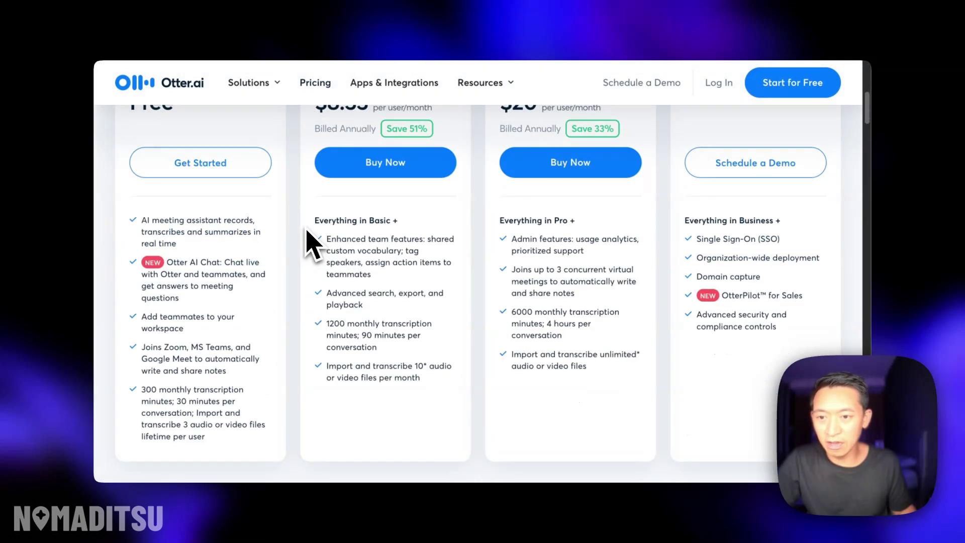
scroll(378, 194, up, 4)
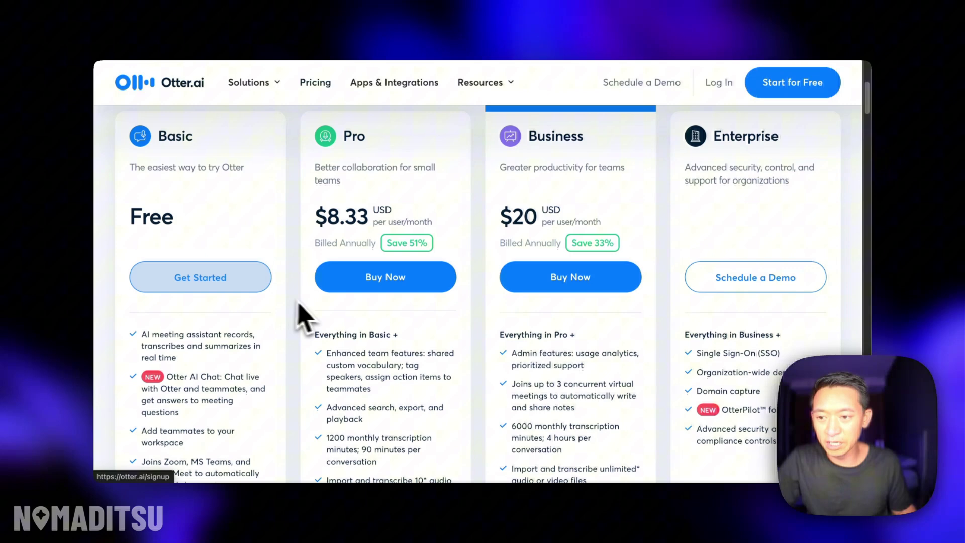
scroll(314, 314, down, 3)
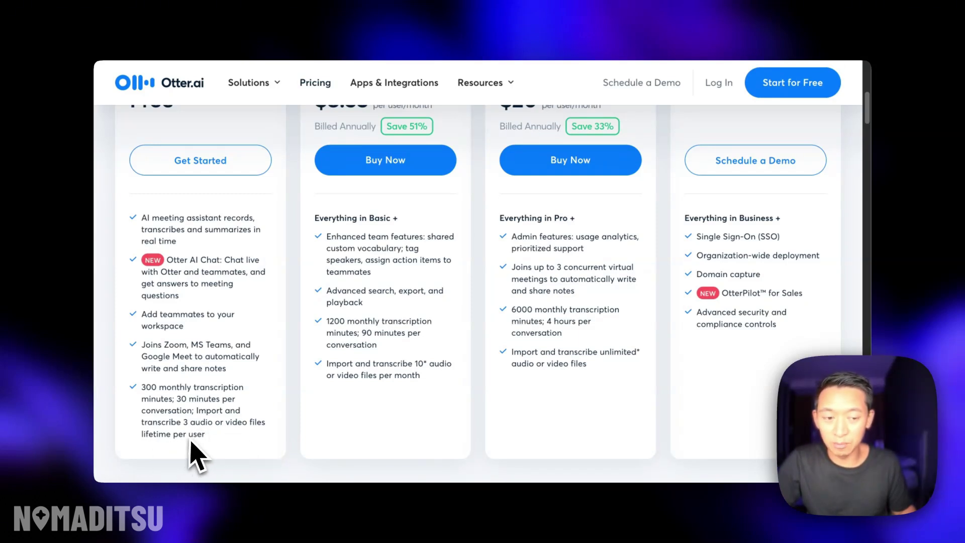
- Switch the Otter.ai pricing toggle to Monthly billing
scroll(261, 361, up, 1)
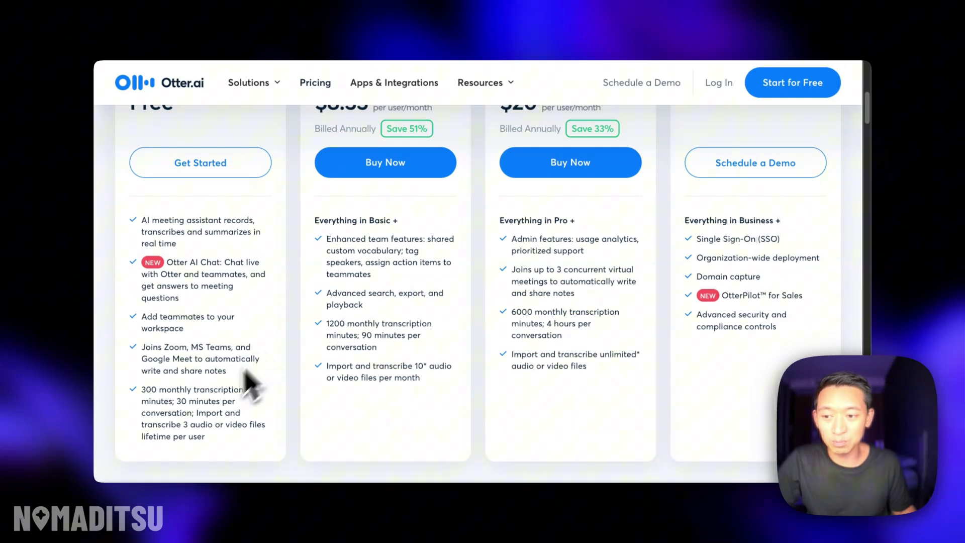
scroll(201, 448, up, 3)
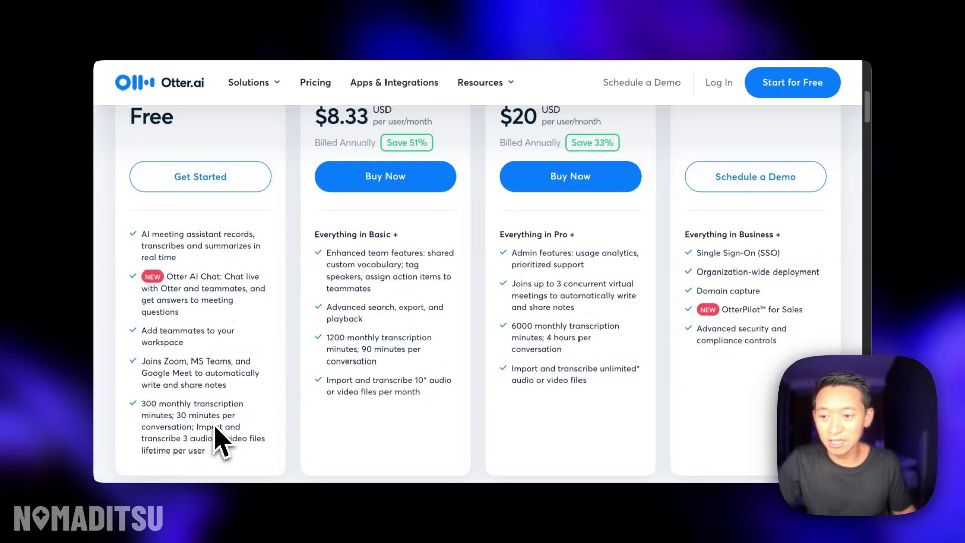
scroll(216, 428, up, 2)
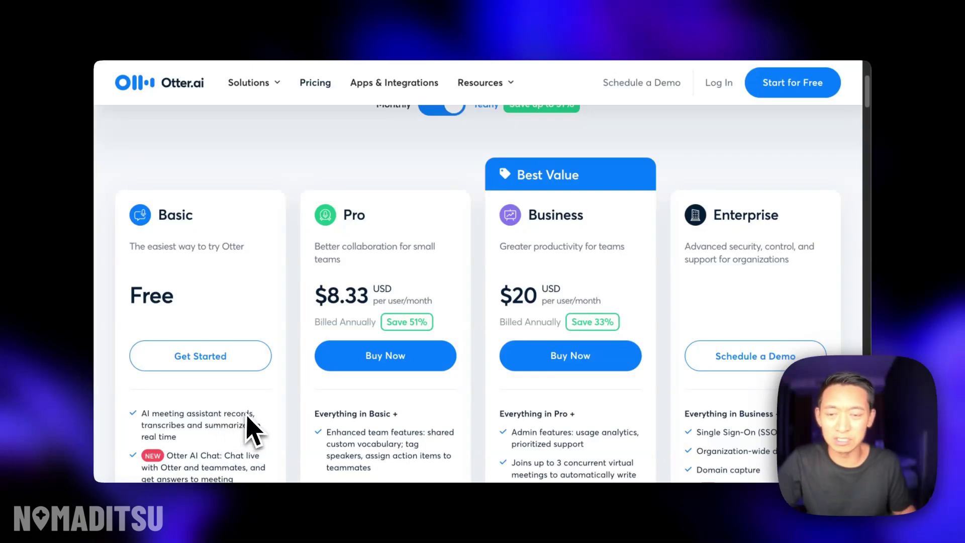
scroll(254, 429, down, 3)
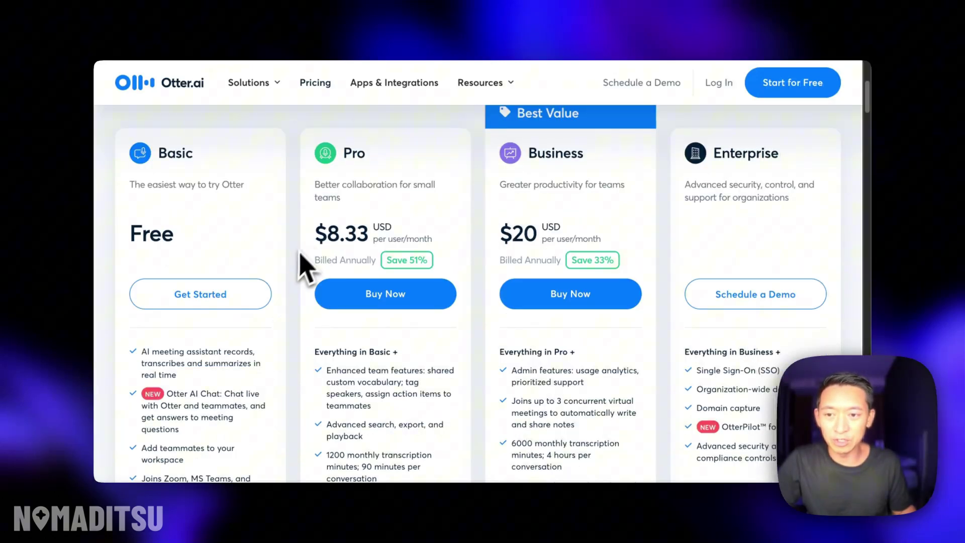
scroll(196, 422, down, 1)
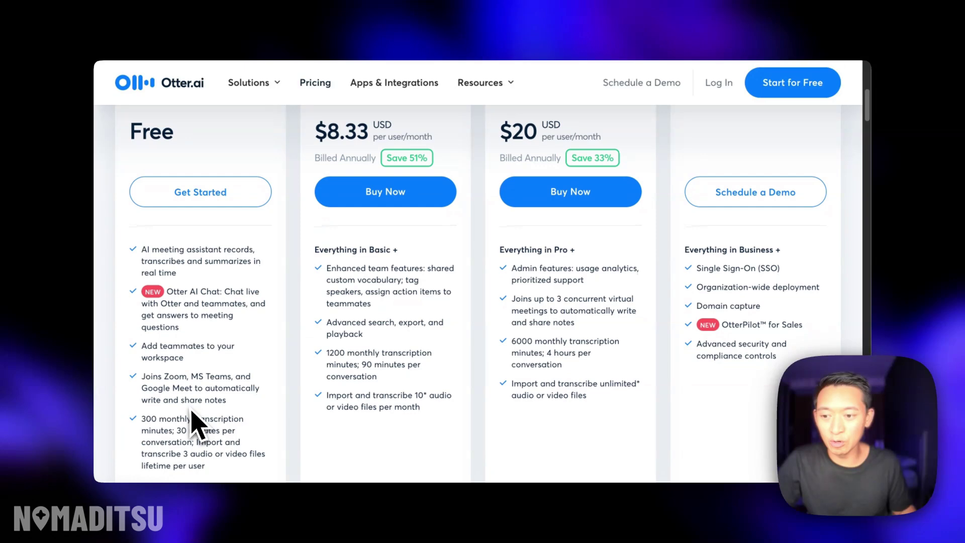
scroll(224, 468, up, 3)
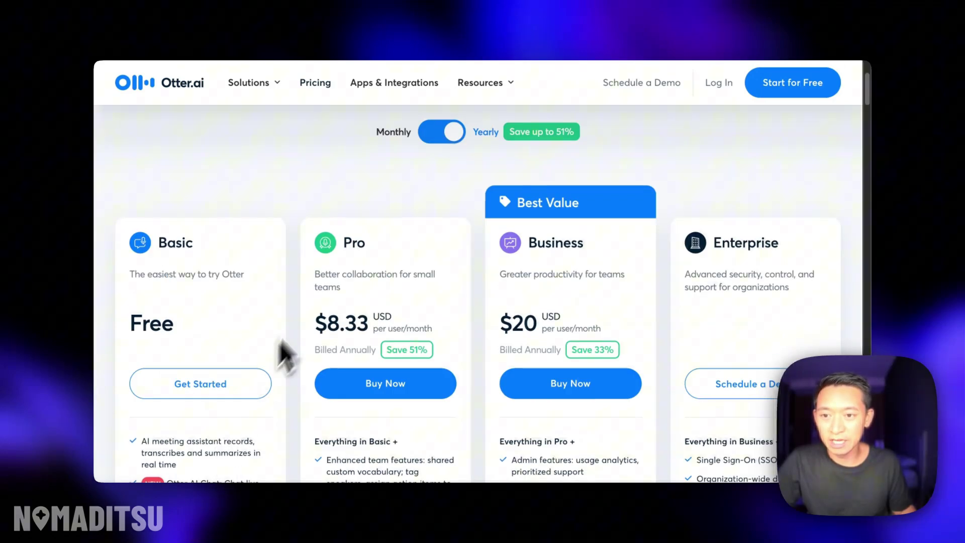
scroll(308, 331, down, 2)
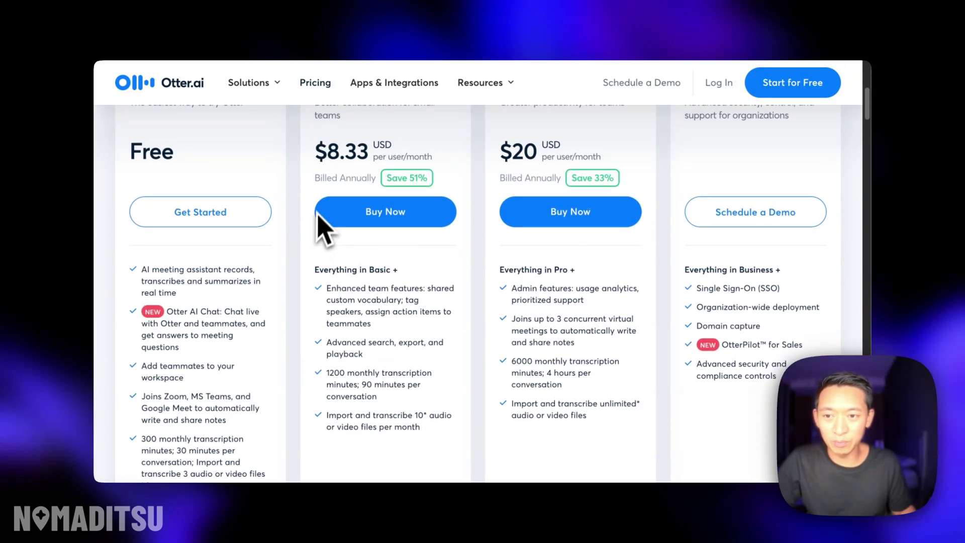
scroll(346, 198, up, 3)
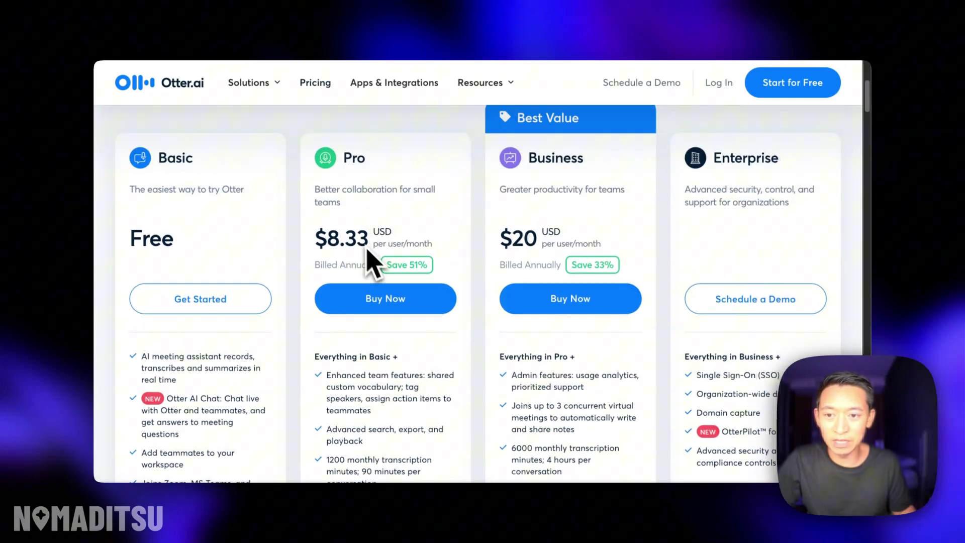
scroll(412, 231, up, 2)
click(438, 176)
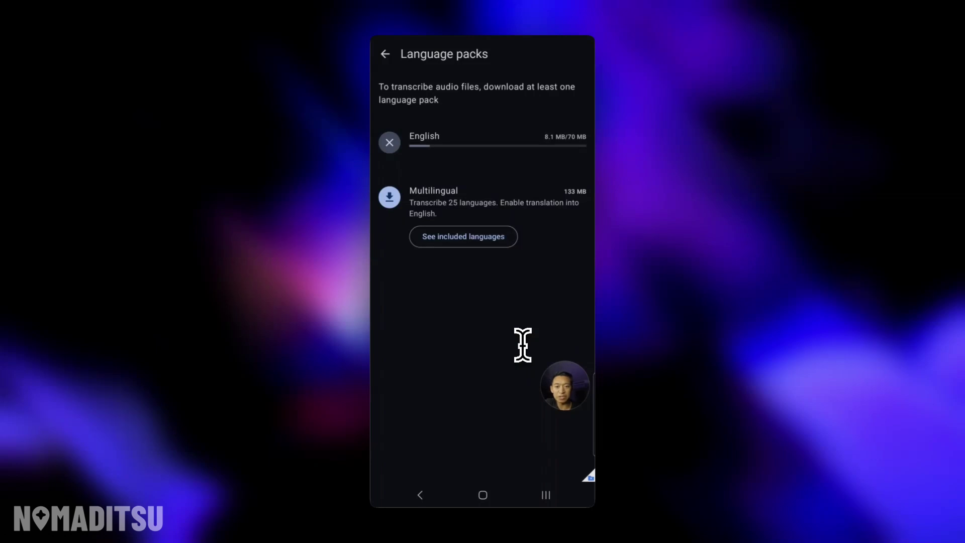
- Review the Multilingual pack's included languages, then dismiss the list while English finishes downloading
click(484, 237)
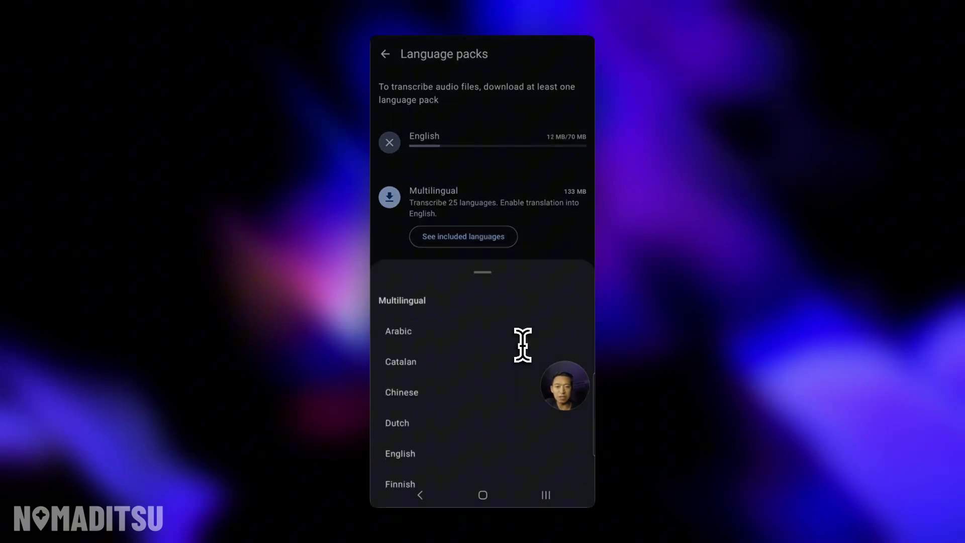
drag(491, 405, 516, 315)
drag(502, 399, 505, 201)
click(519, 259)
drag(518, 258, 552, 265)
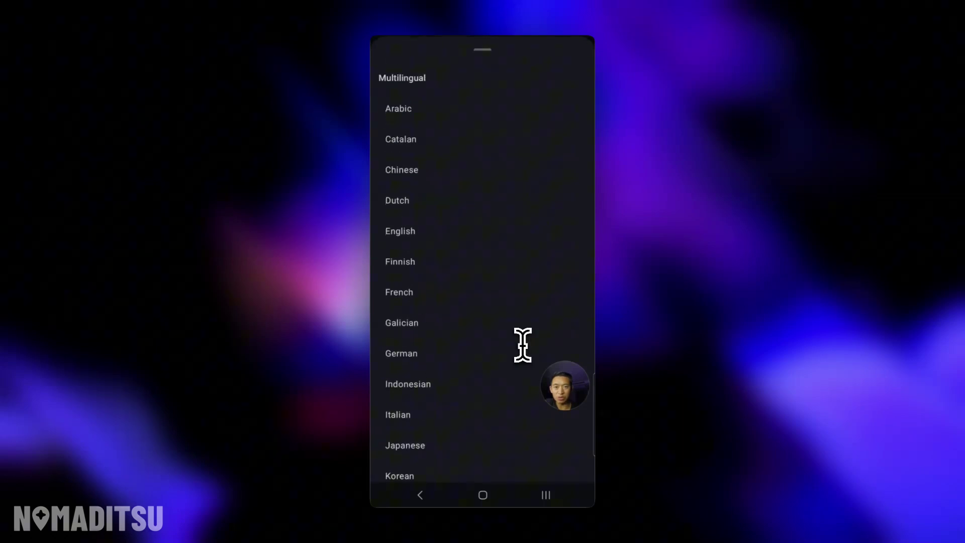
drag(515, 443, 525, 352)
drag(517, 168, 517, 401)
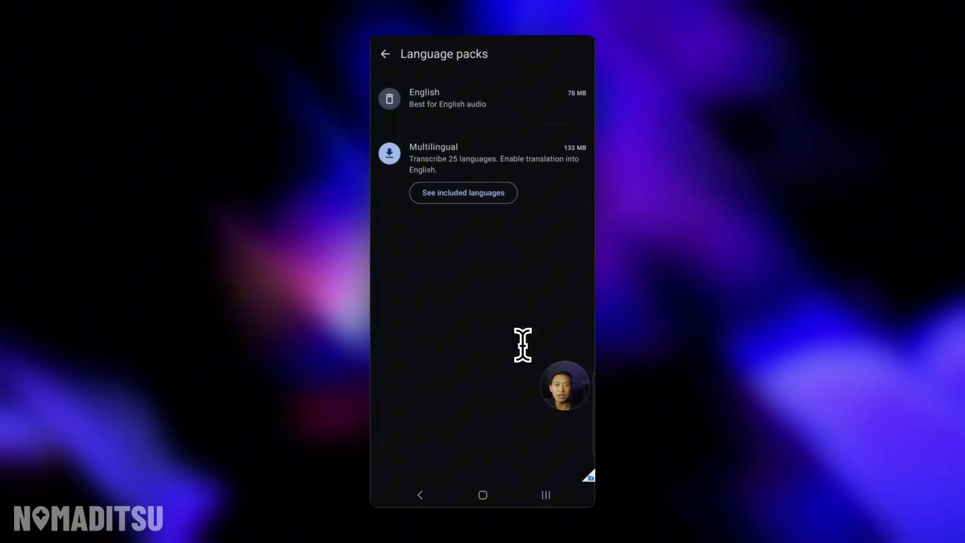
- Back out of Language packs and Settings to the transcriptions list
key(Escape)
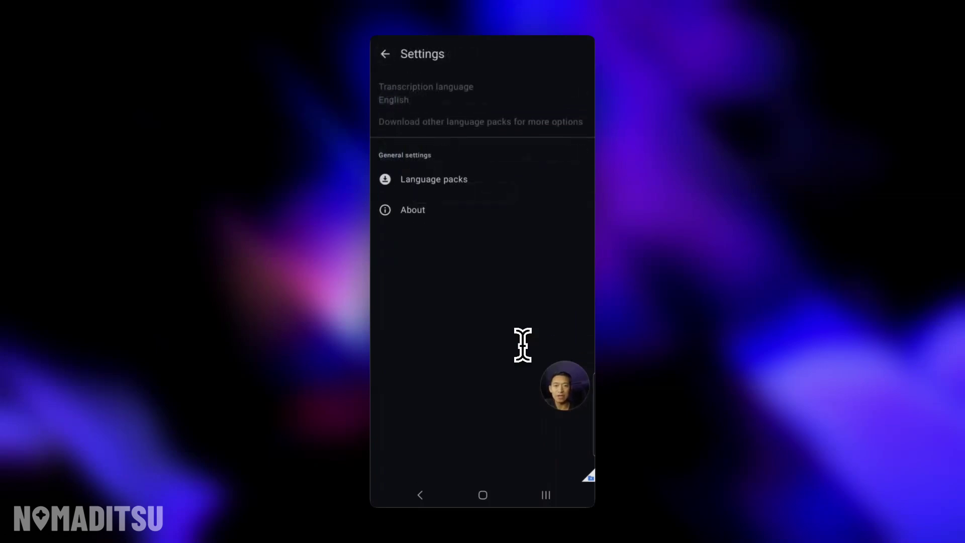
key(Escape)
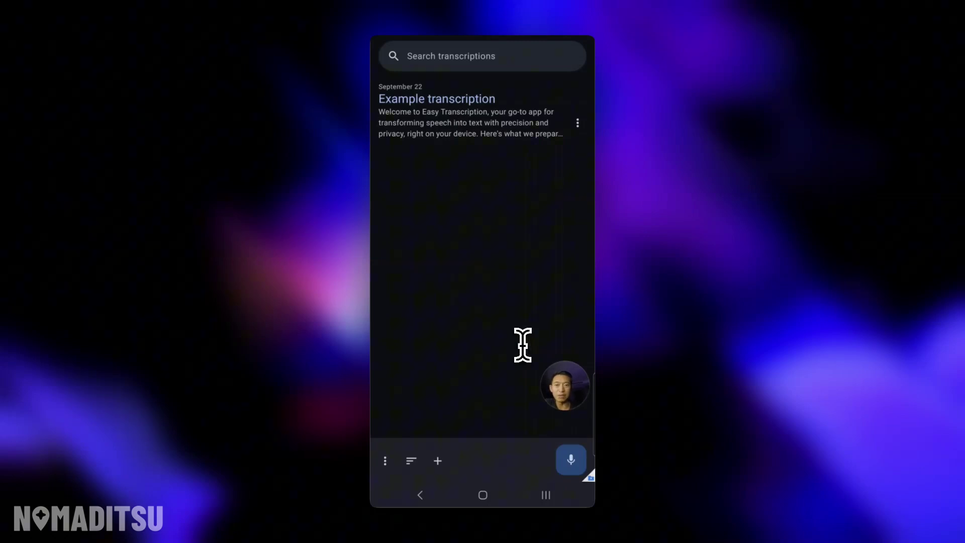
- Open the Example transcription, cancel a paragraph edit, and play its audio
click(497, 126)
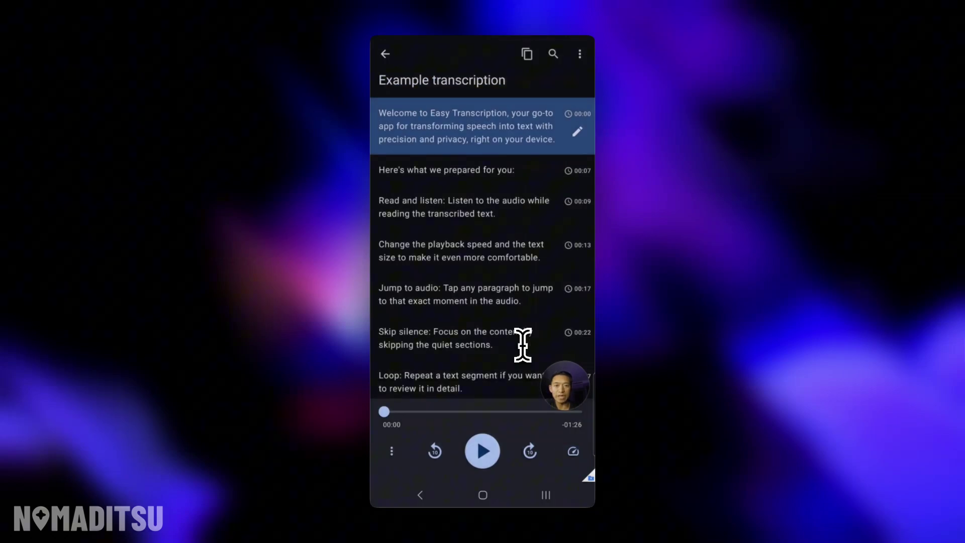
scroll(522, 344, down, 3)
scroll(522, 344, up, 3)
click(577, 131)
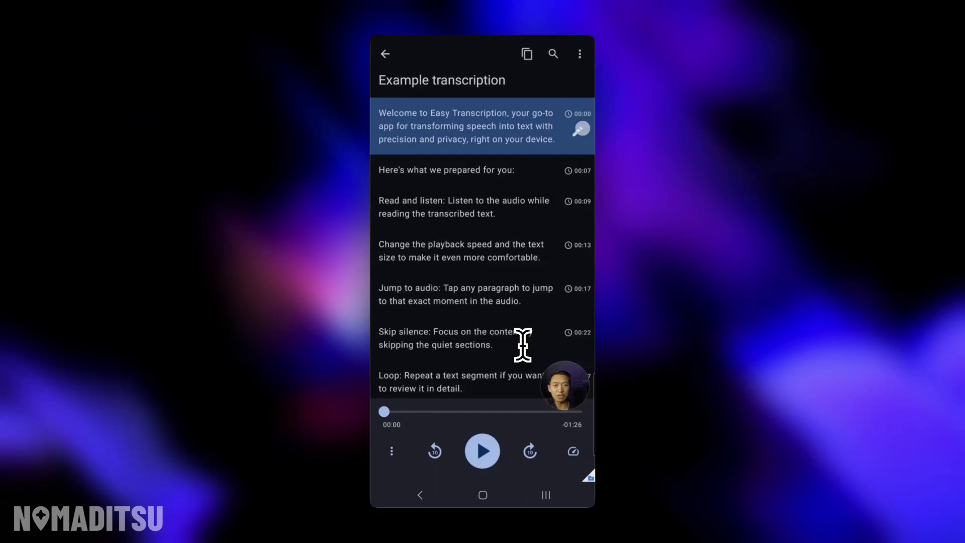
click(527, 253)
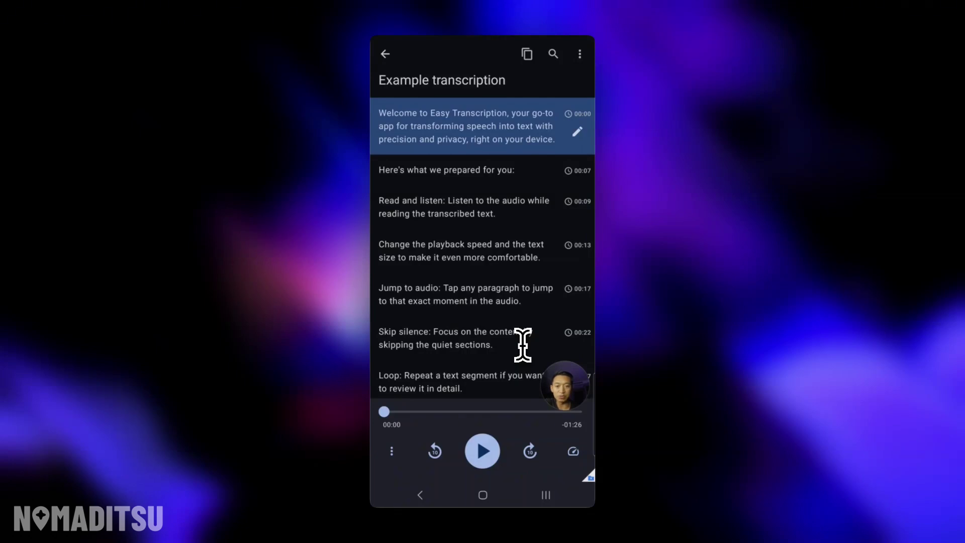
key(space)
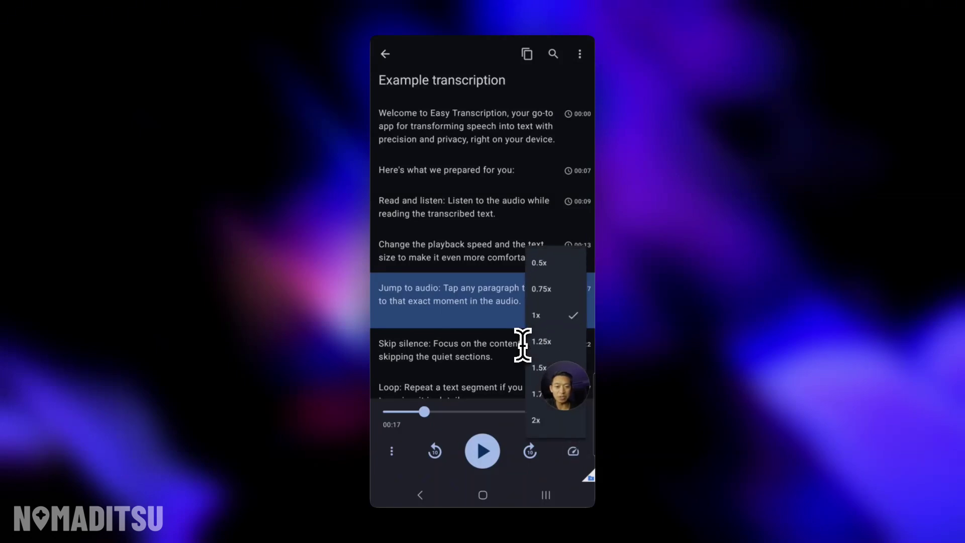
click(523, 344)
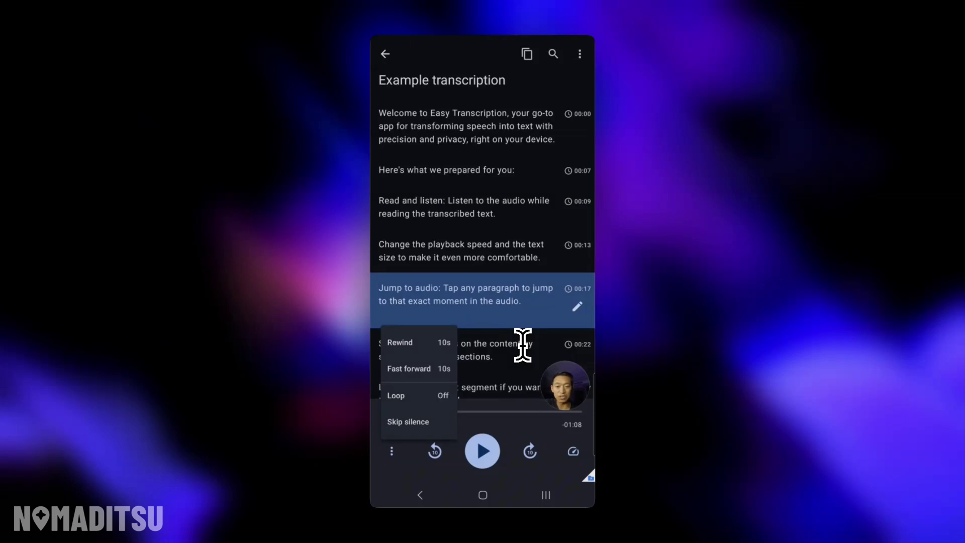
click(523, 344)
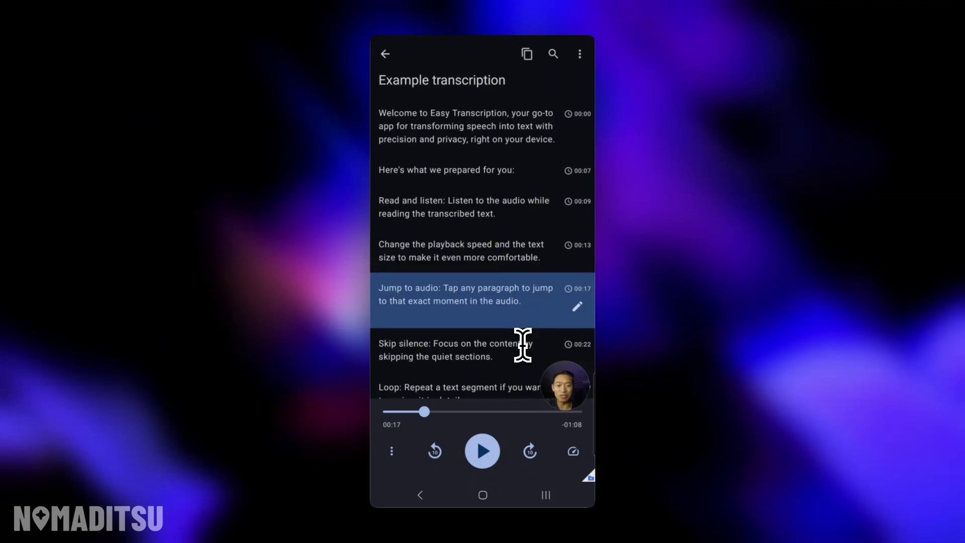
- Go back from the open transcription to the transcriptions list
right_click(523, 344)
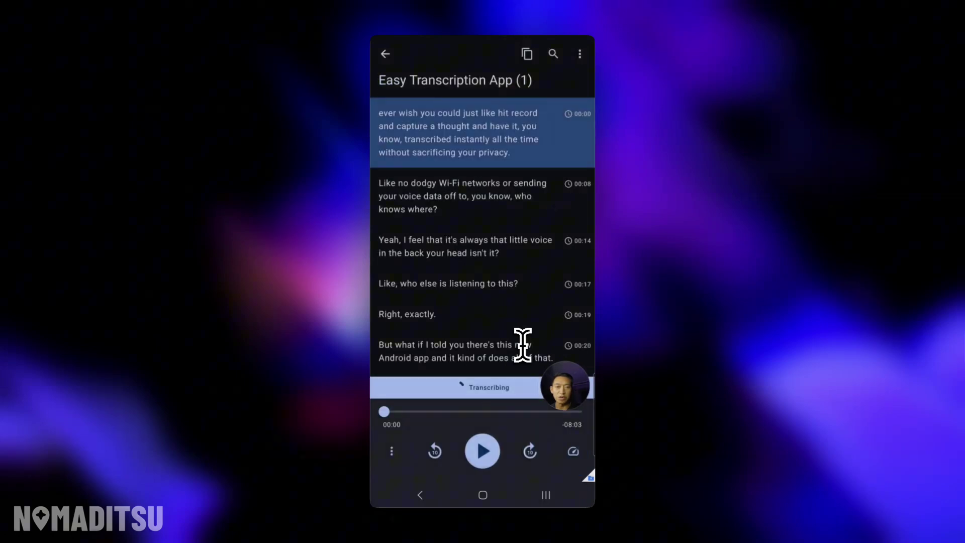
- Scroll through the finished Easy Transcription App transcript
scroll(537, 291, down, 3)
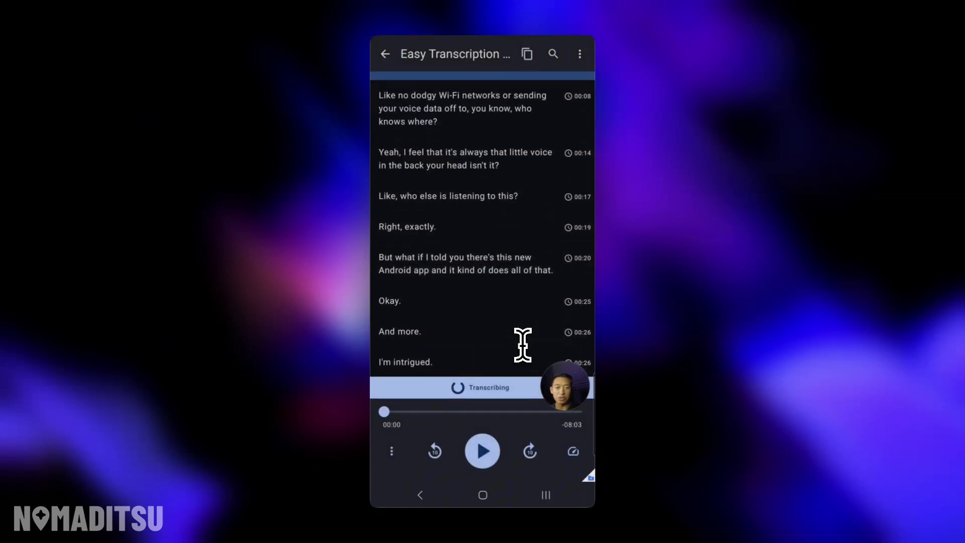
scroll(513, 301, down, 1)
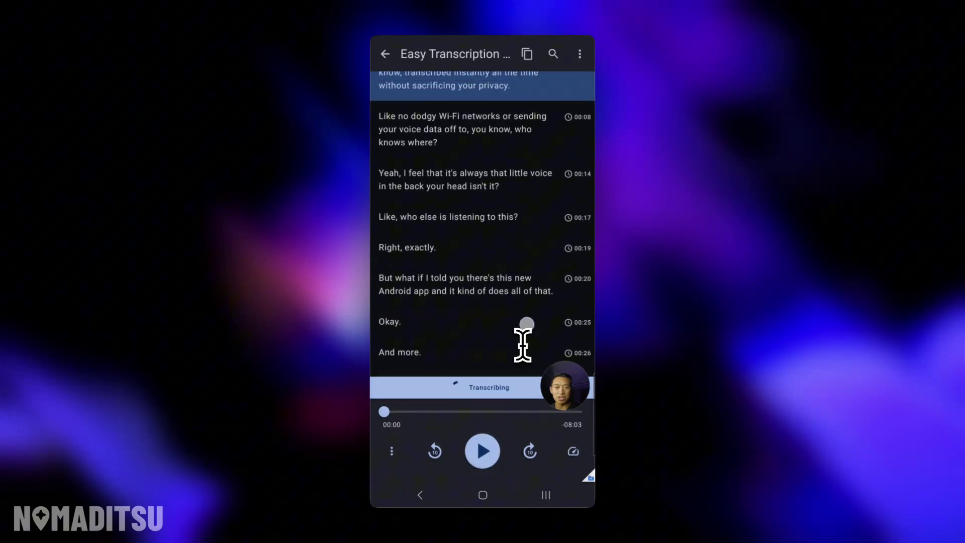
scroll(532, 280, up, 3)
scroll(536, 308, down, 10)
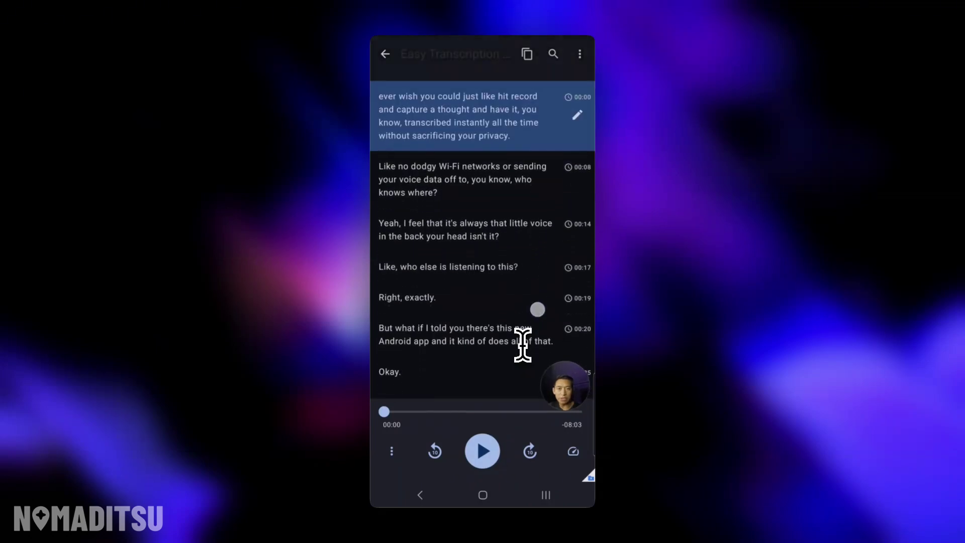
scroll(522, 345, up, 10)
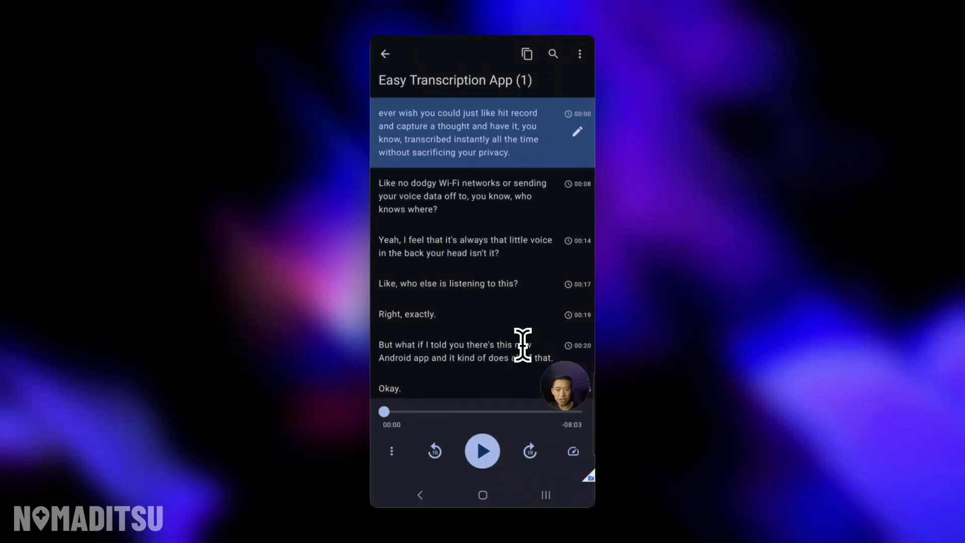
scroll(522, 344, down, 5)
scroll(522, 345, up, 5)
- Play the imported audio and pause it at 00:25
key(space)
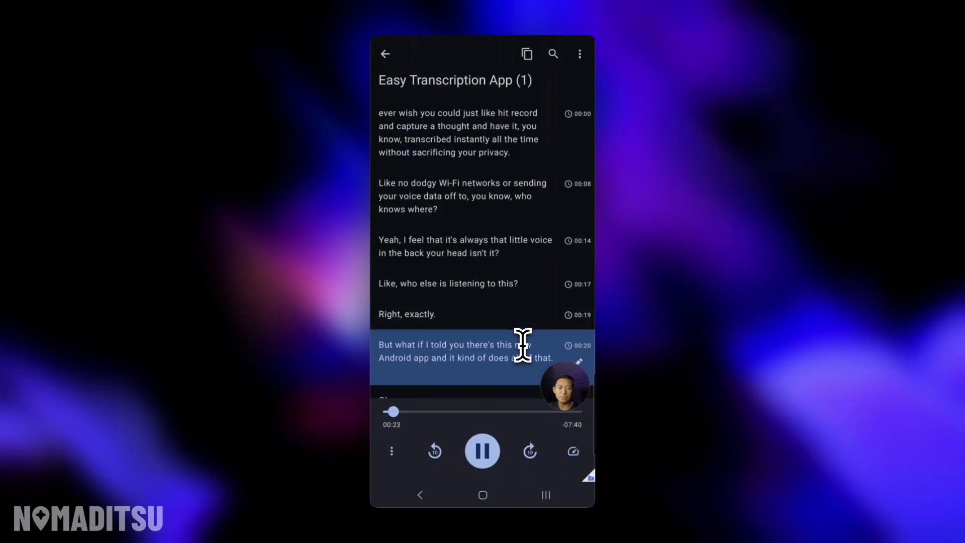
key(space)
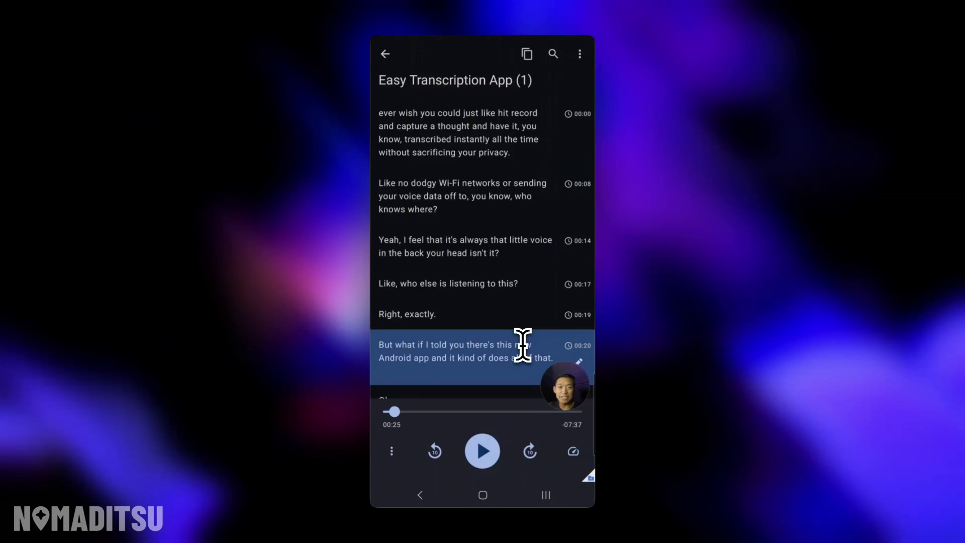
scroll(523, 345, down, 5)
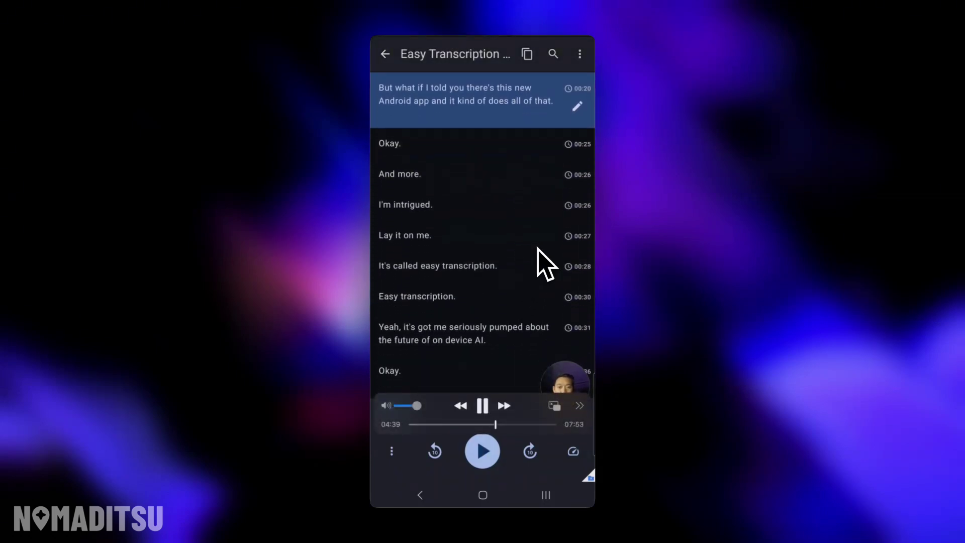
scroll(548, 301, down, 3)
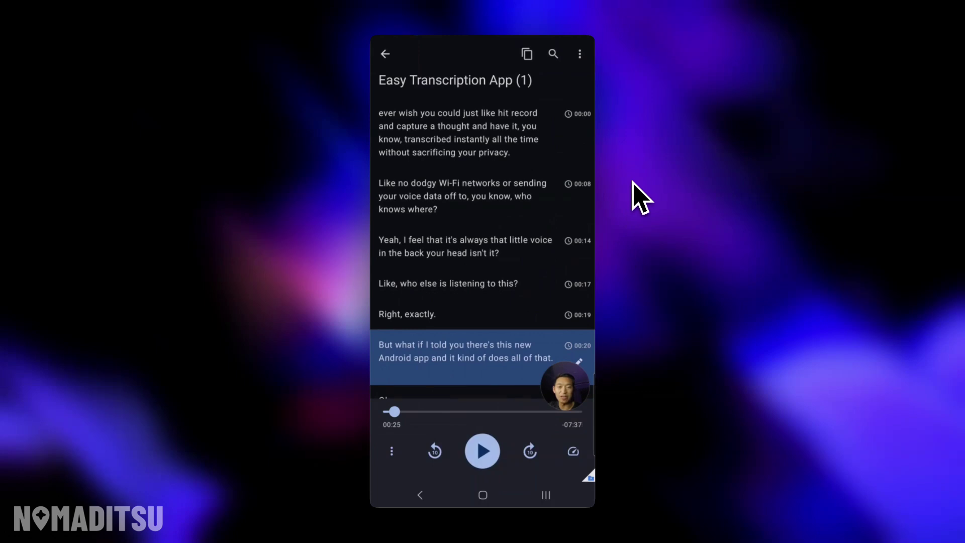
mouse_move(595, 367)
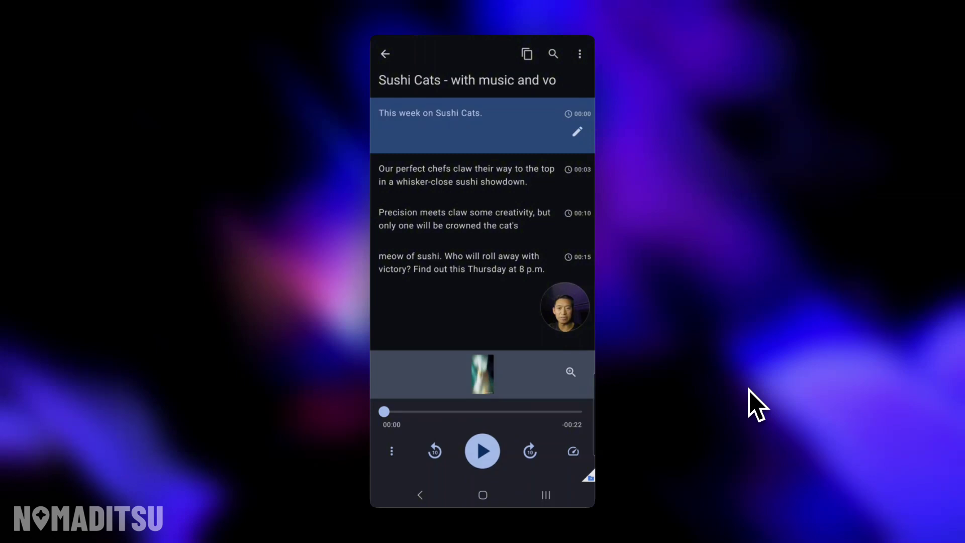
- Play the Sushi Cats video, toggling the preview between enlarged and thumbnail size
key(space)
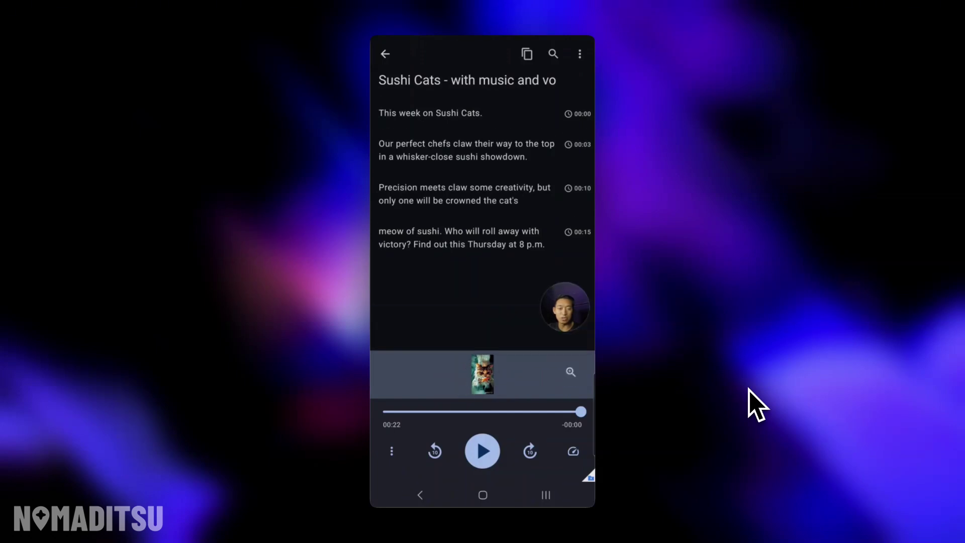
click(570, 372)
click(570, 375)
click(570, 374)
click(570, 372)
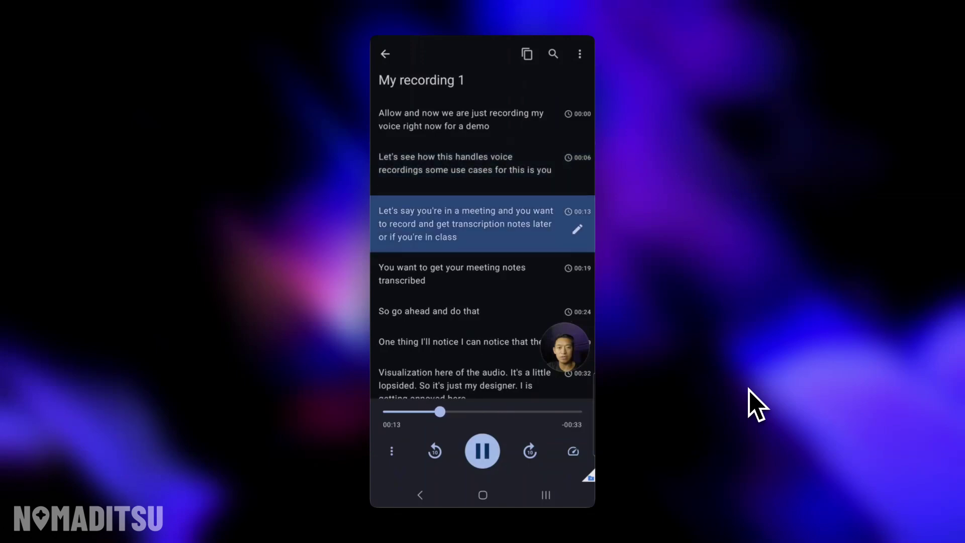
- Pause My recording 1 at 00:14 and close it back to the list
click(482, 452)
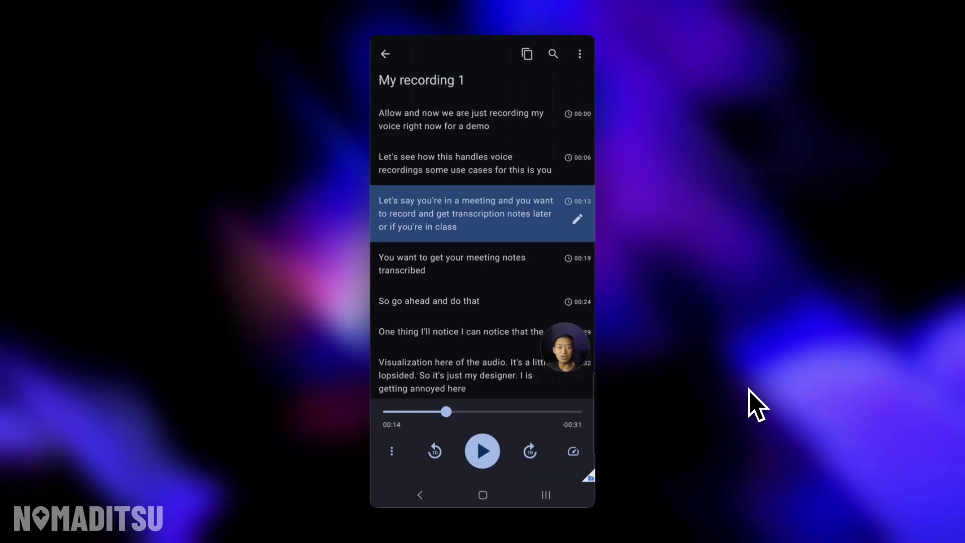
key(Escape)
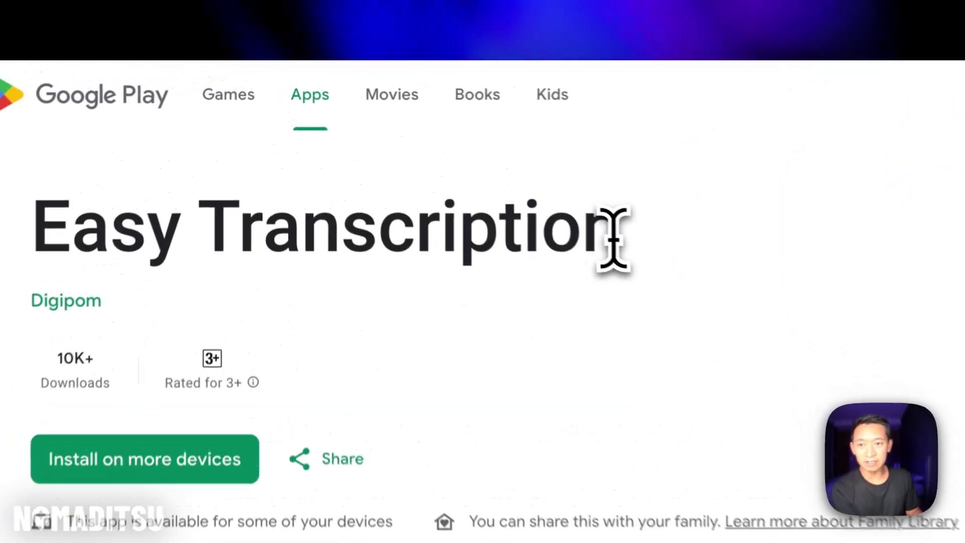
- Try highlighting the Easy Transcription title several times, clearing each partial selection
drag(459, 156, 147, 159)
drag(173, 221, 161, 215)
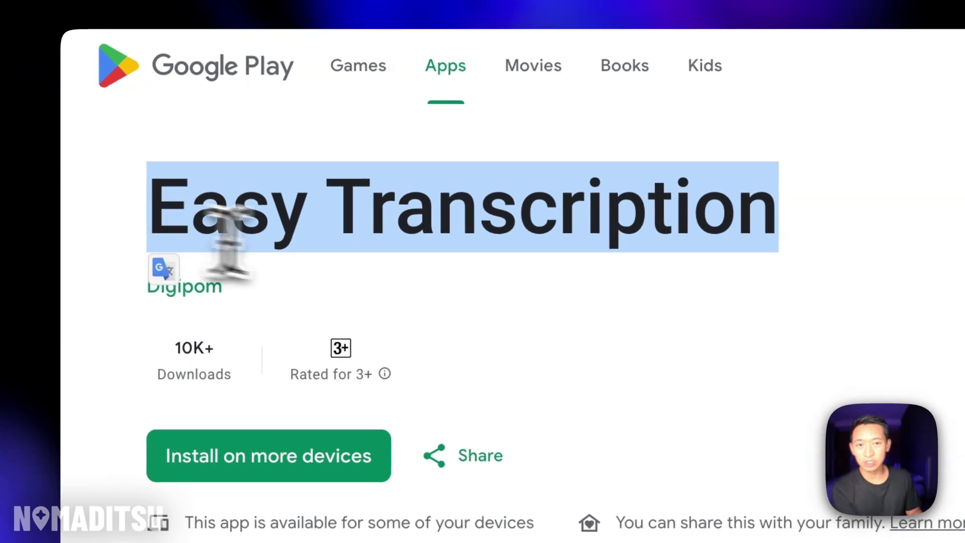
drag(653, 236, 56, 226)
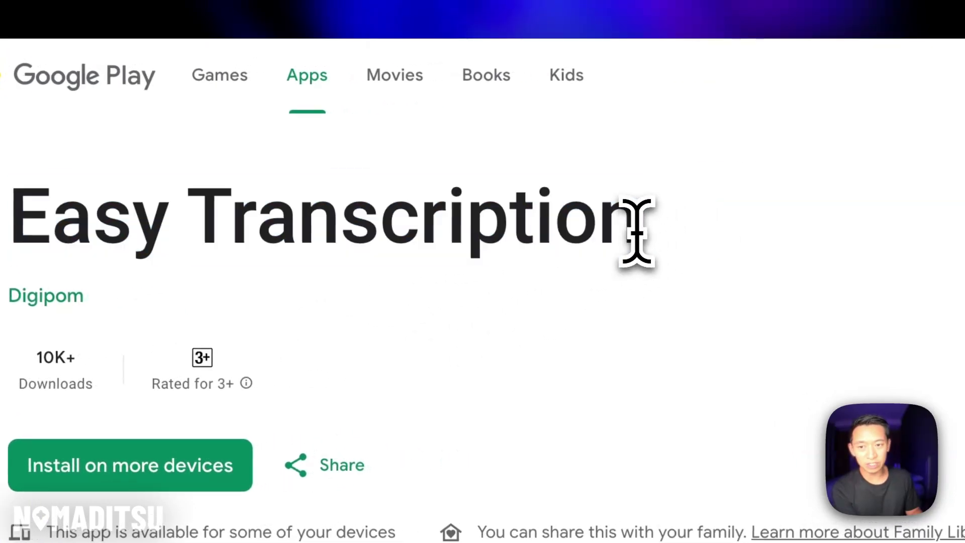
drag(150, 243, 346, 254)
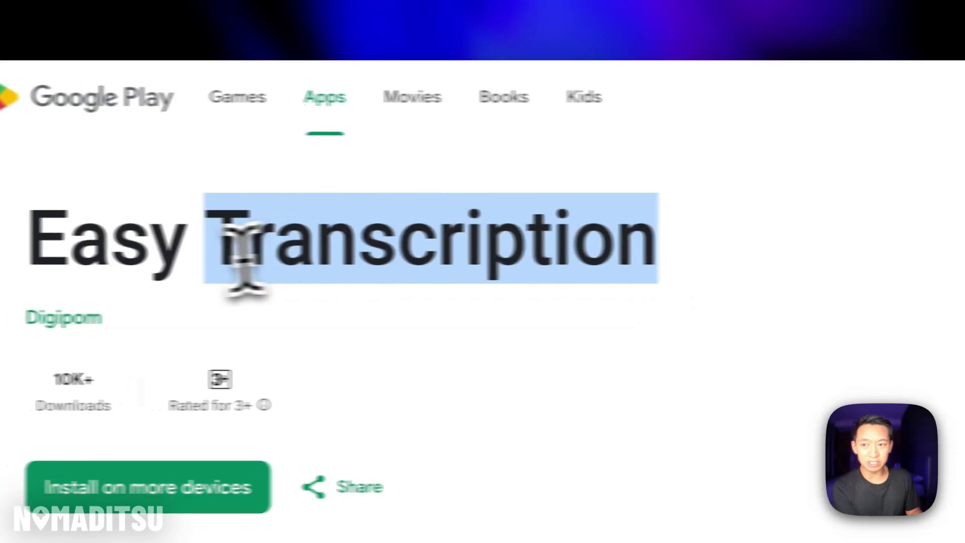
drag(244, 256, 41, 262)
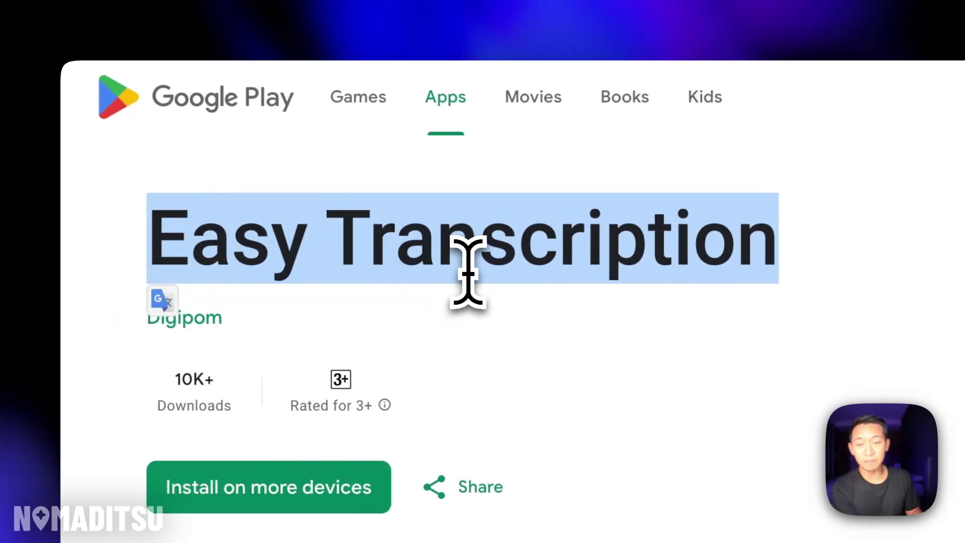
click(785, 257)
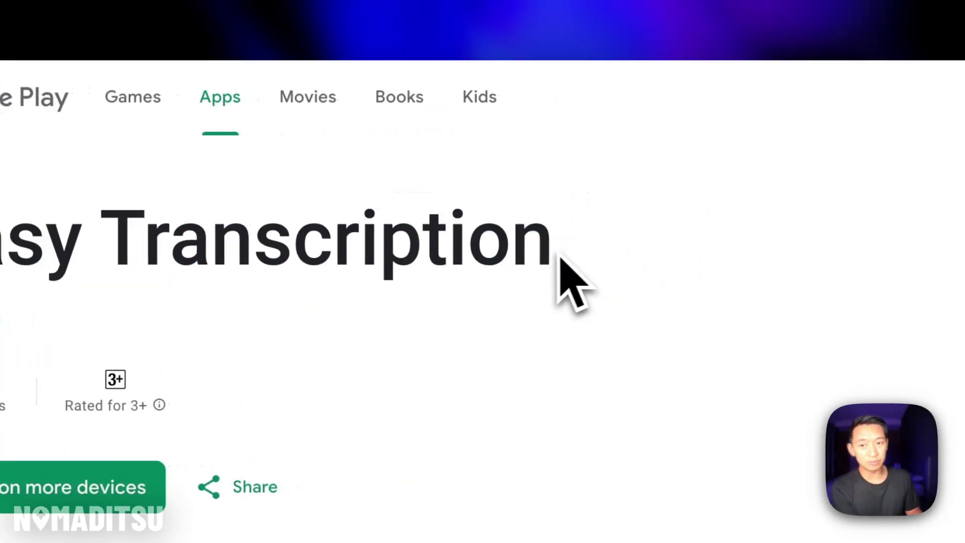
drag(559, 257, 209, 254)
click(635, 241)
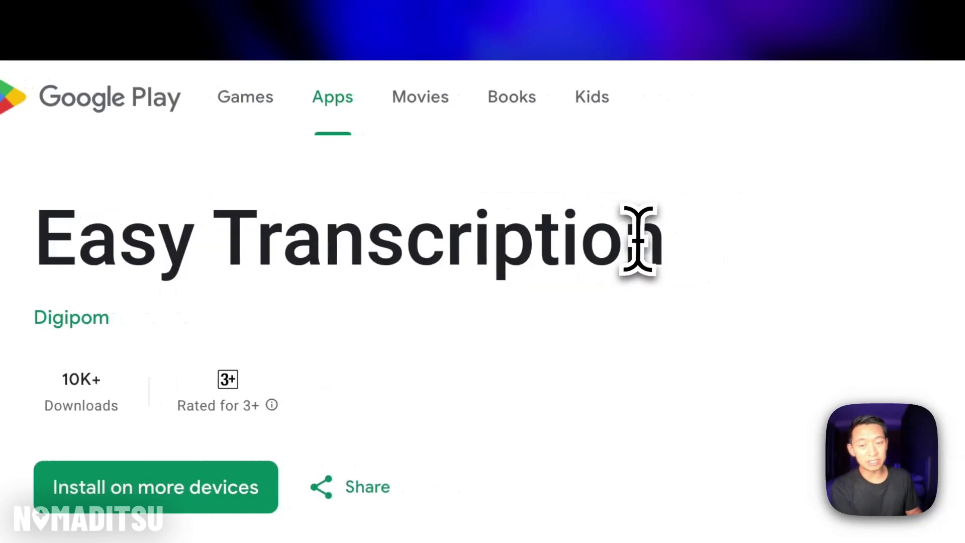
drag(635, 241, 30, 236)
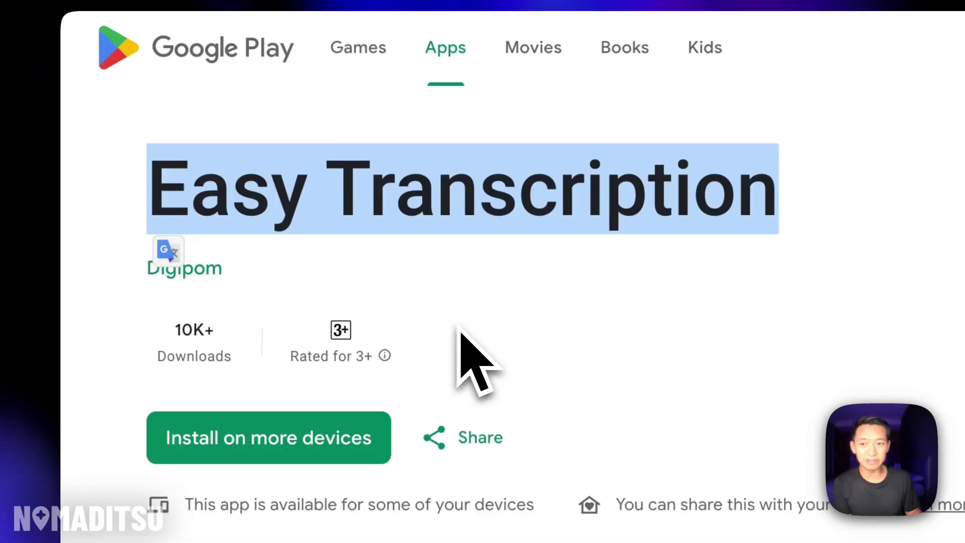
click(648, 307)
drag(756, 199, 252, 198)
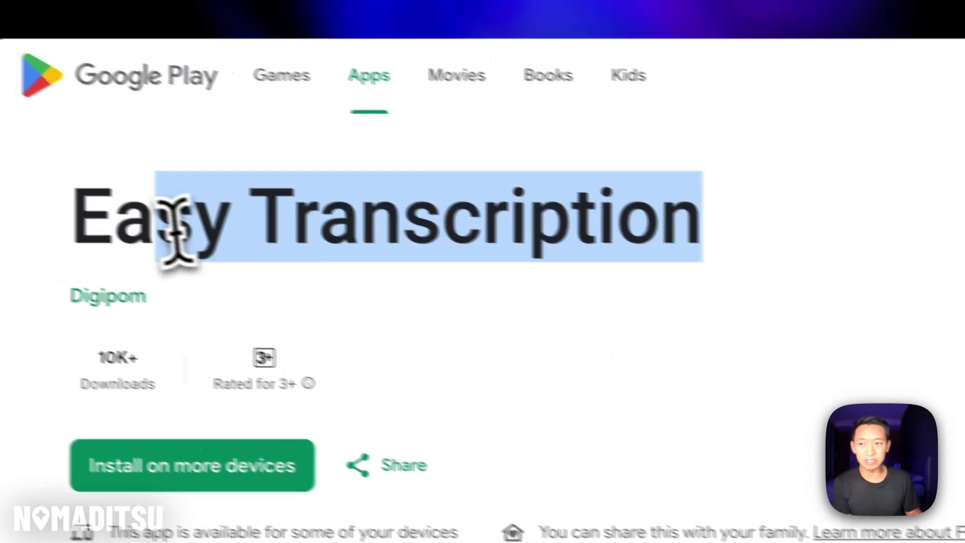
drag(176, 226, 89, 222)
click(743, 251)
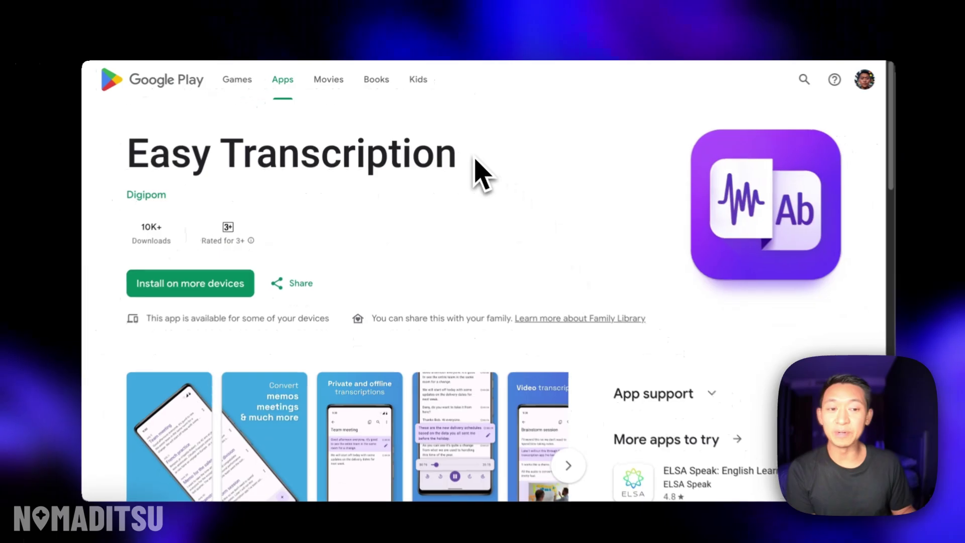
- Select the full Easy Transcription app title
drag(475, 168, 144, 160)
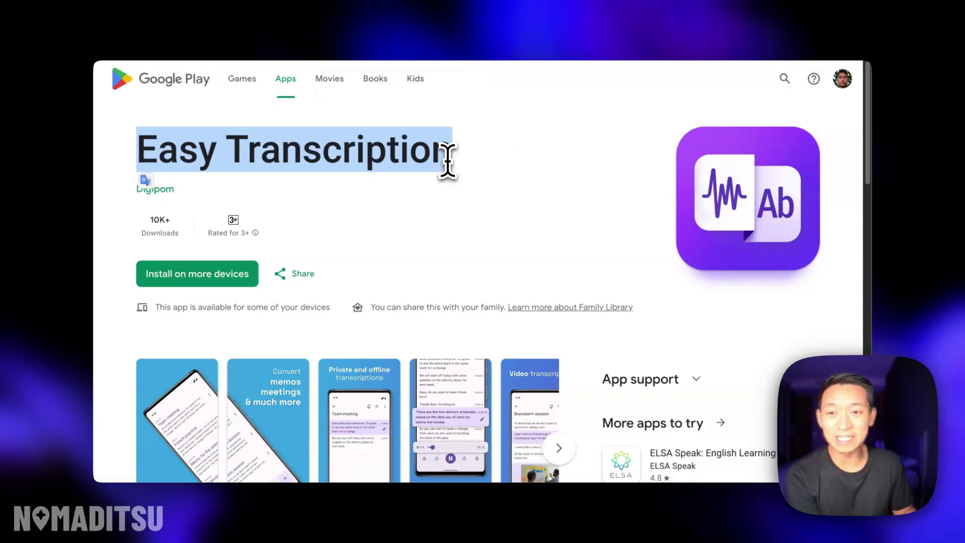
drag(448, 159, 310, 150)
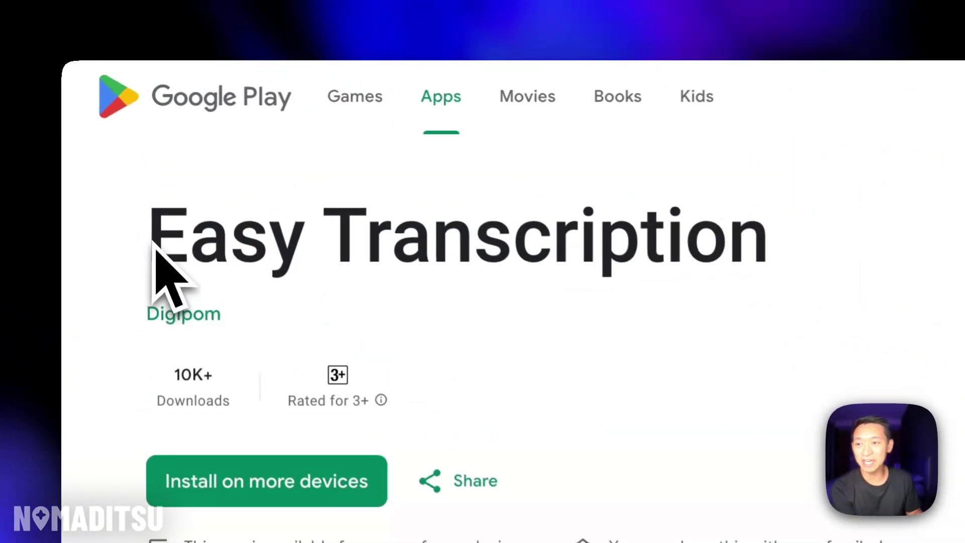
drag(477, 245, 768, 241)
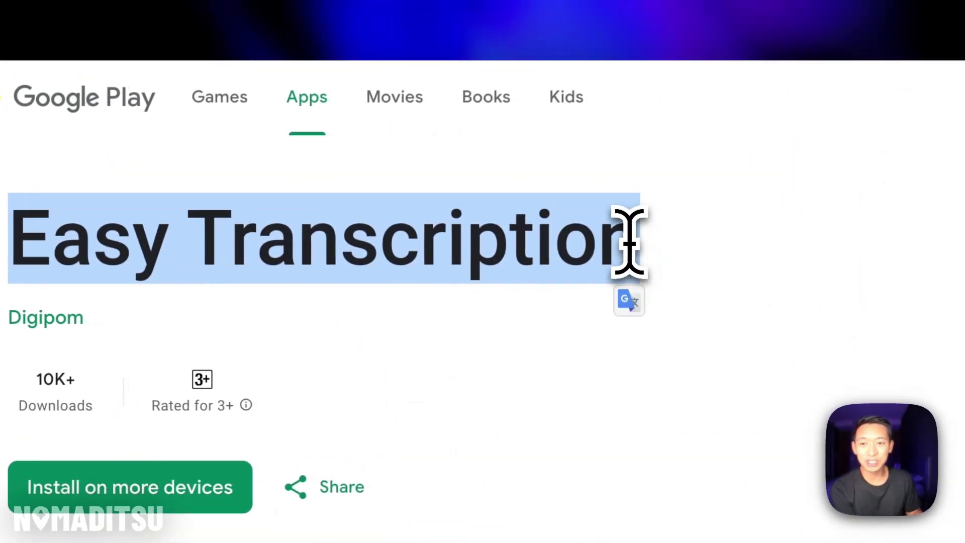
drag(652, 250, 24, 272)
drag(159, 269, 157, 271)
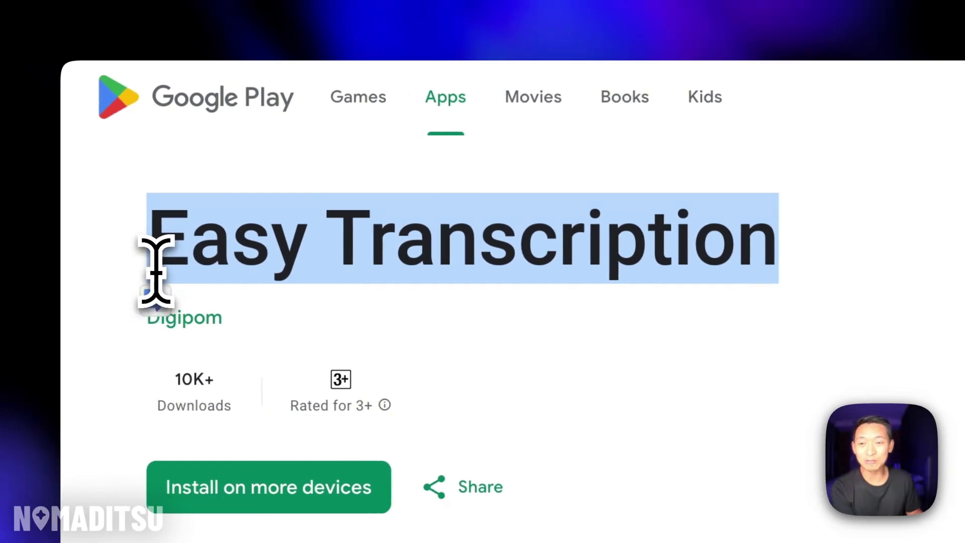